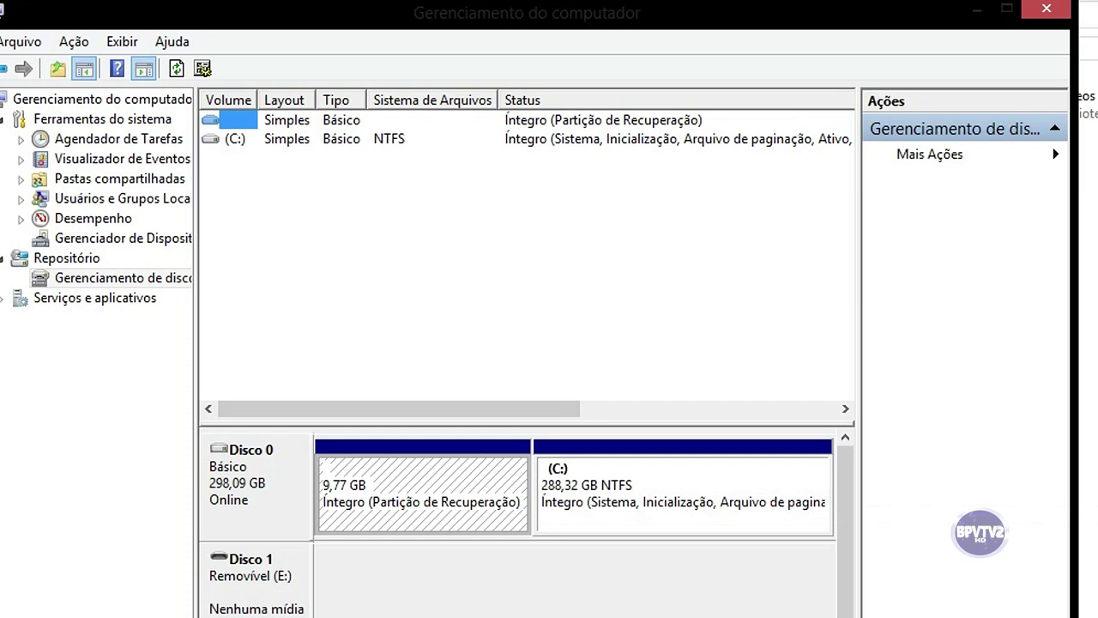
Shrink the C: volume by 28383 MB to free unallocated space on Disk 0.
{"action": "left_click", "coordinate": [234, 138]}
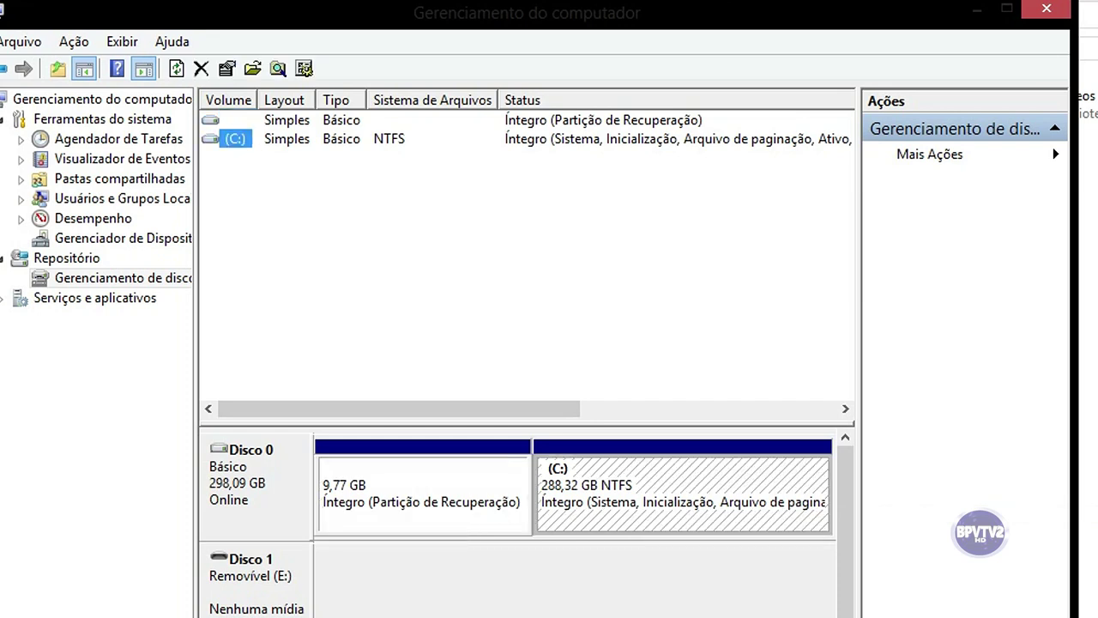
{"action": "right_click", "coordinate": [241, 139]}
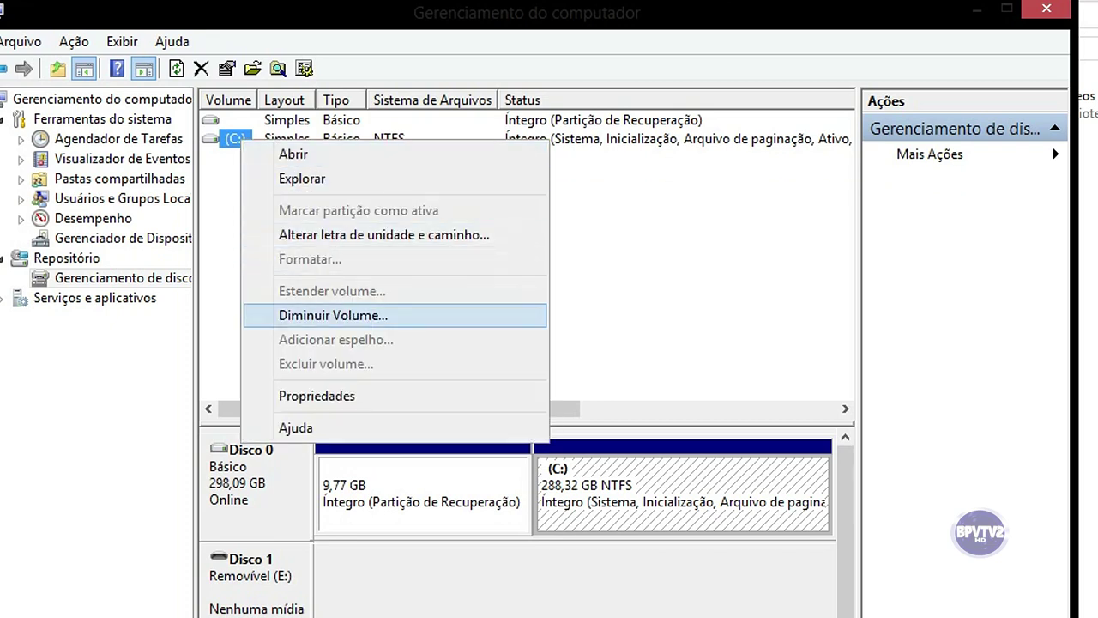
{"action": "left_click", "coordinate": [333, 315]}
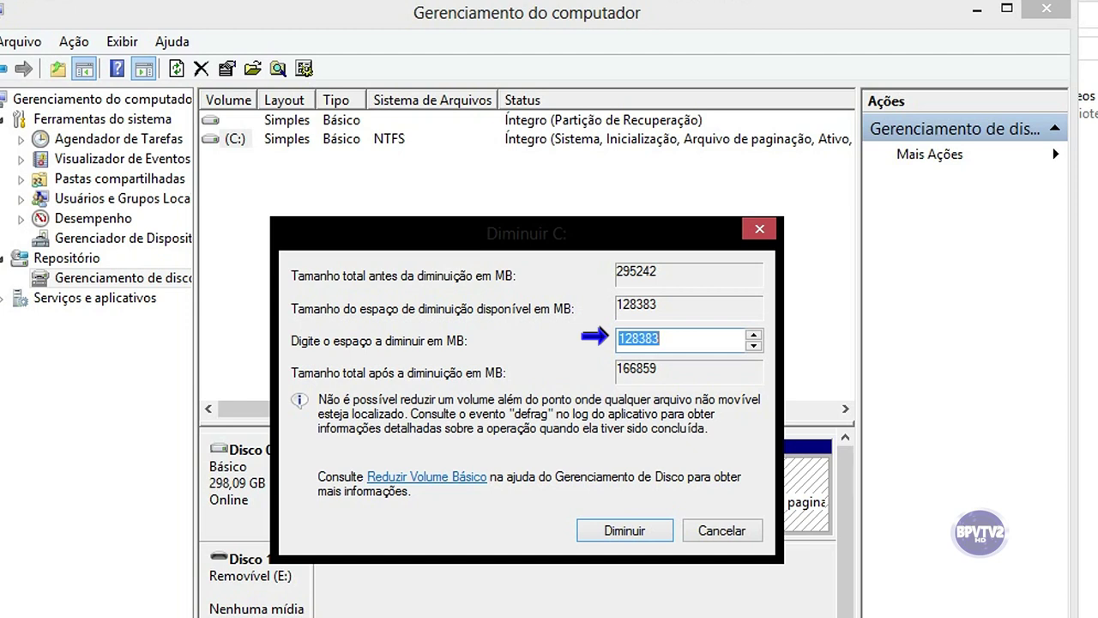
{"action": "left_click", "coordinate": [626, 338]}
{"action": "key", "text": "BackSpace"}
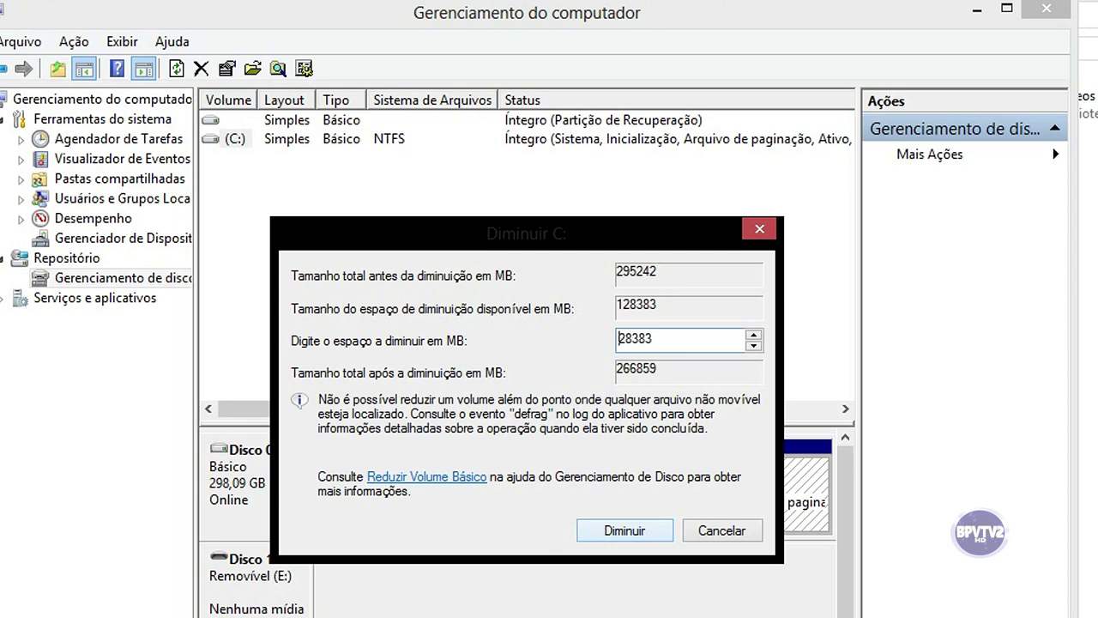
{"action": "key", "text": "Return"}
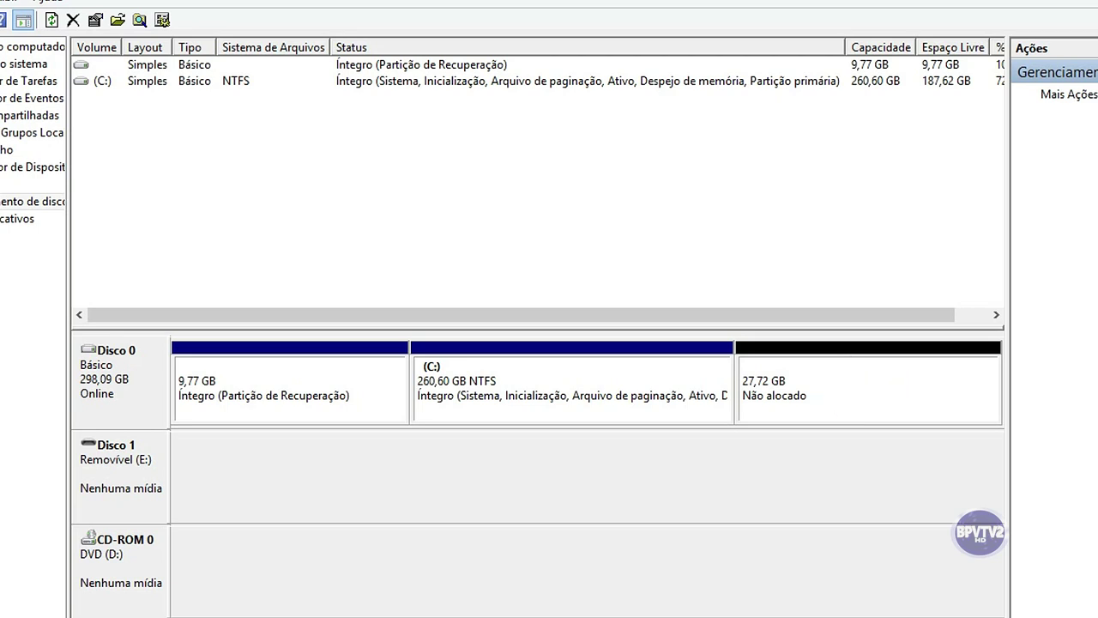
Set up a new simple volume in the unallocated space with a size of 28383 MB and drive letter F.
{"action": "right_click", "coordinate": [823, 381]}
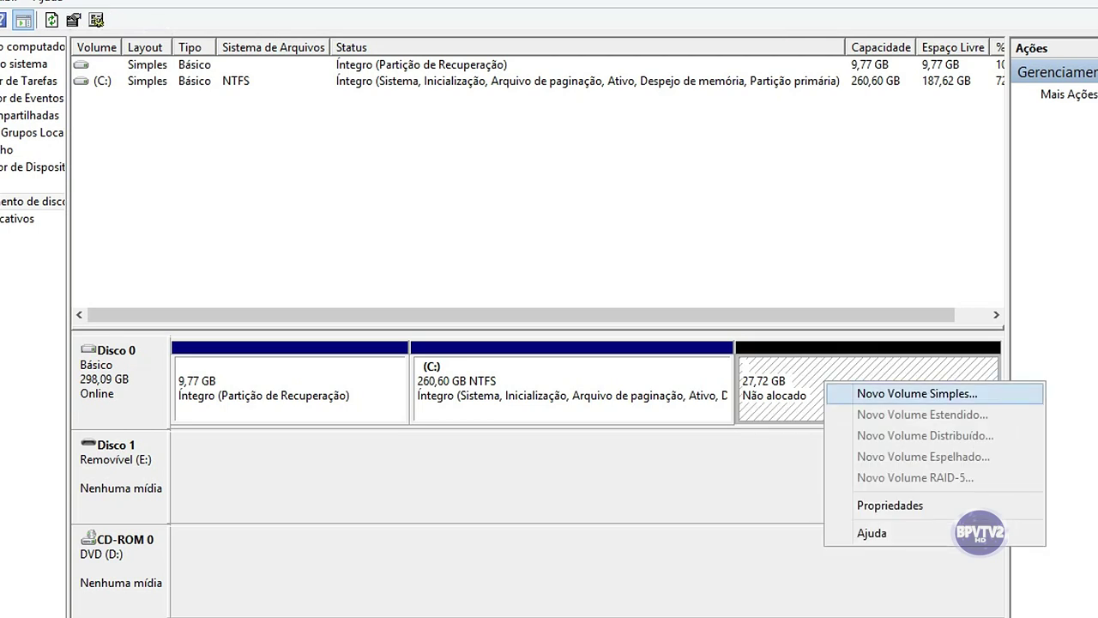
{"action": "left_click", "coordinate": [916, 393]}
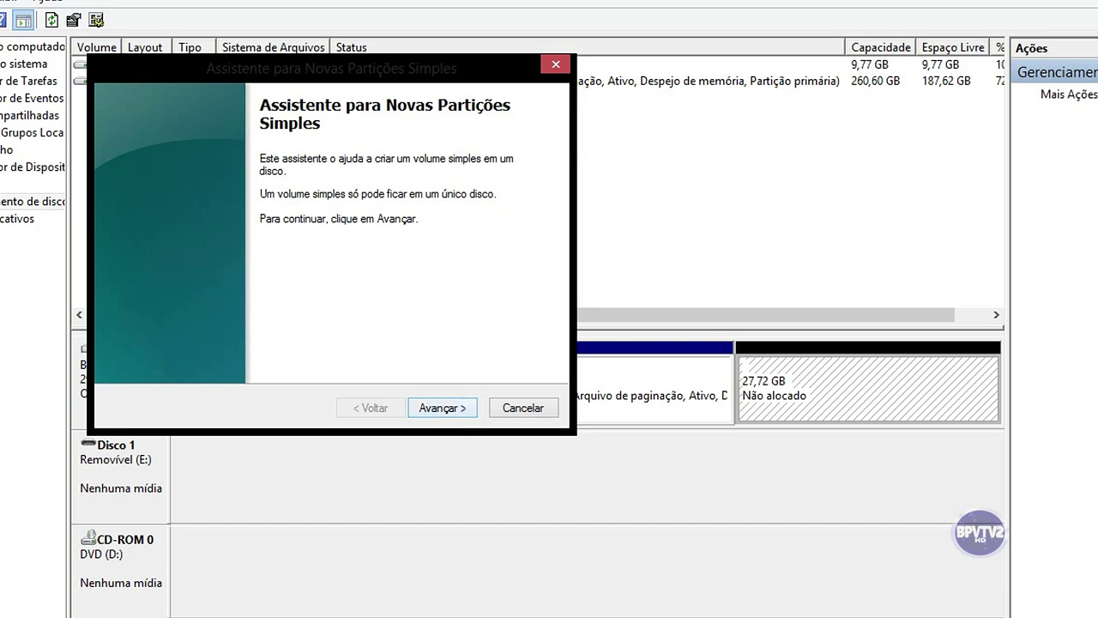
{"action": "key", "text": "Return"}
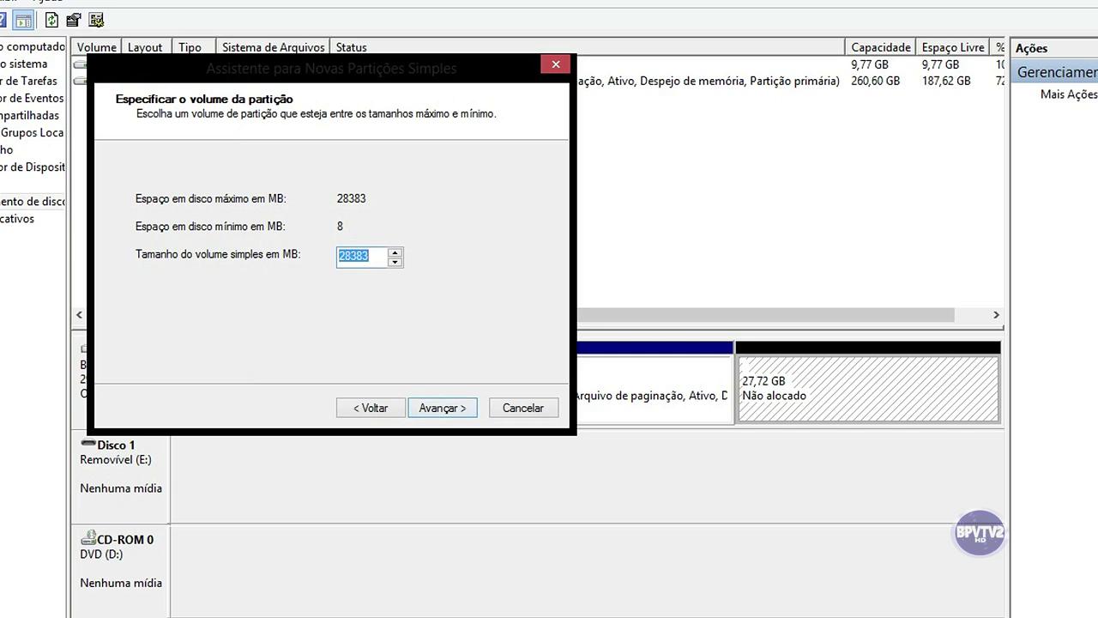
{"action": "key", "text": "Return"}
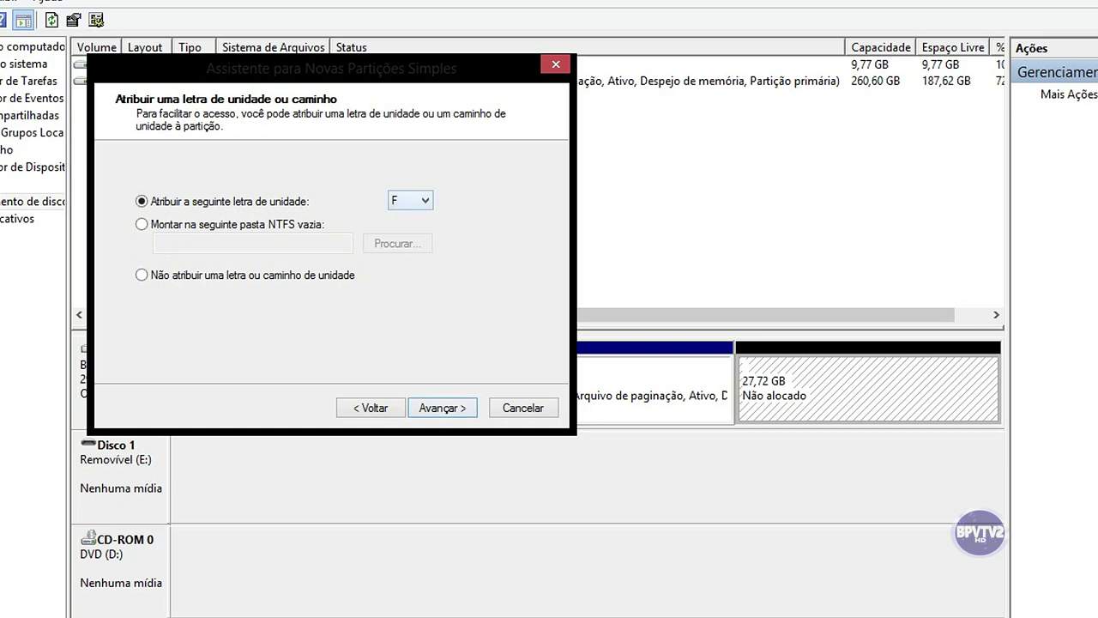
{"action": "left_click", "coordinate": [410, 200]}
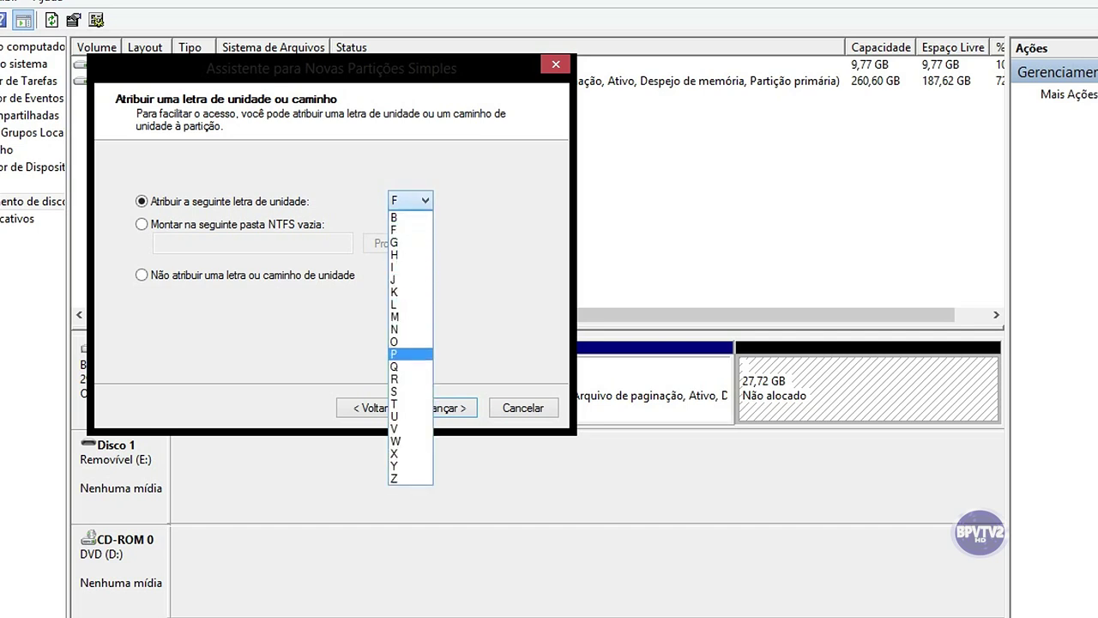
{"action": "left_click", "coordinate": [394, 230]}
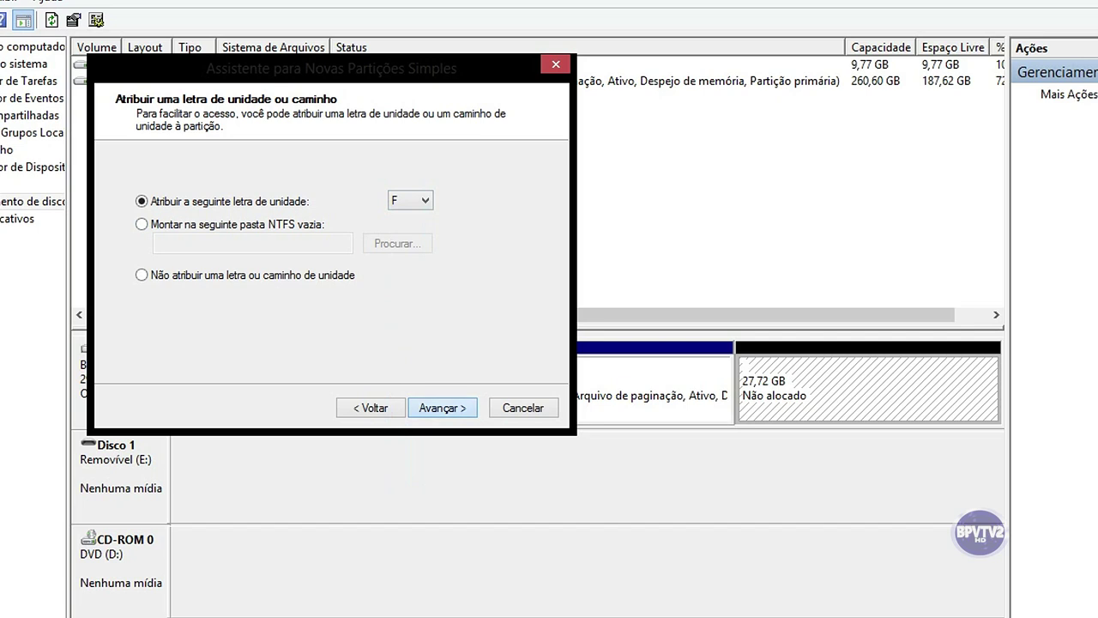
{"action": "left_click", "coordinate": [442, 408]}
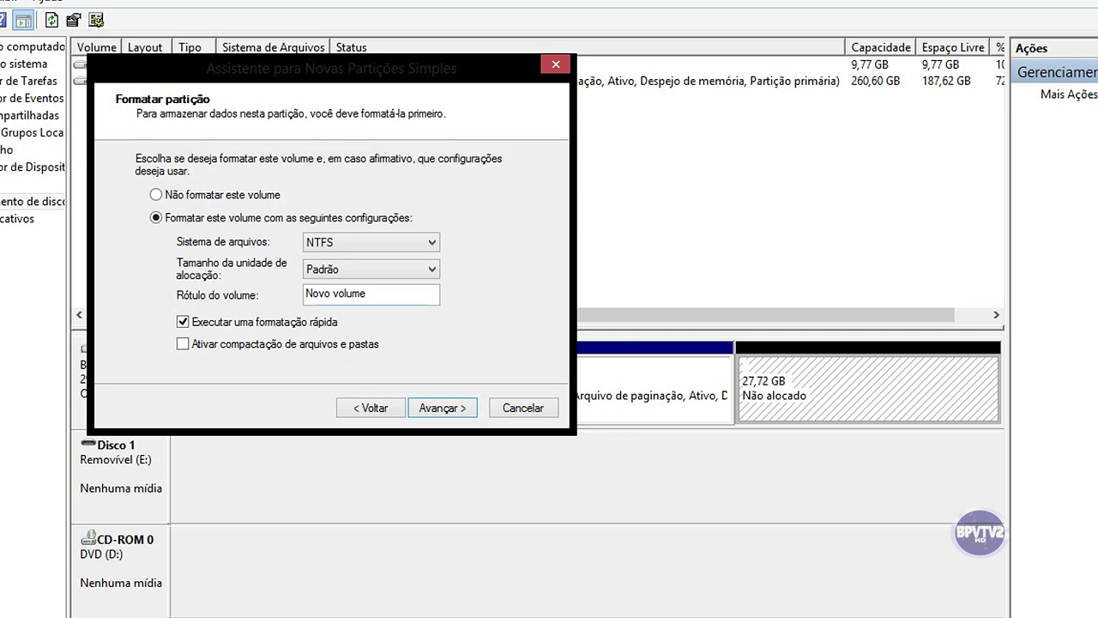
Label the new volume "teste", keep NTFS with quick formatting, and complete the partition wizard.
{"action": "left_click", "coordinate": [367, 293]}
{"action": "key", "text": "BackSpace"}
{"action": "key", "text": "BackSpace"}
{"action": "key", "text": "BackSpace"}
{"action": "key", "text": "BackSpace"}
{"action": "key", "text": "BackSpace"}
{"action": "key", "text": "BackSpace"}
{"action": "key", "text": "BackSpace"}
{"action": "key", "text": "BackSpace"}
{"action": "key", "text": "BackSpace"}
{"action": "key", "text": "BackSpace"}
{"action": "key", "text": "BackSpace"}
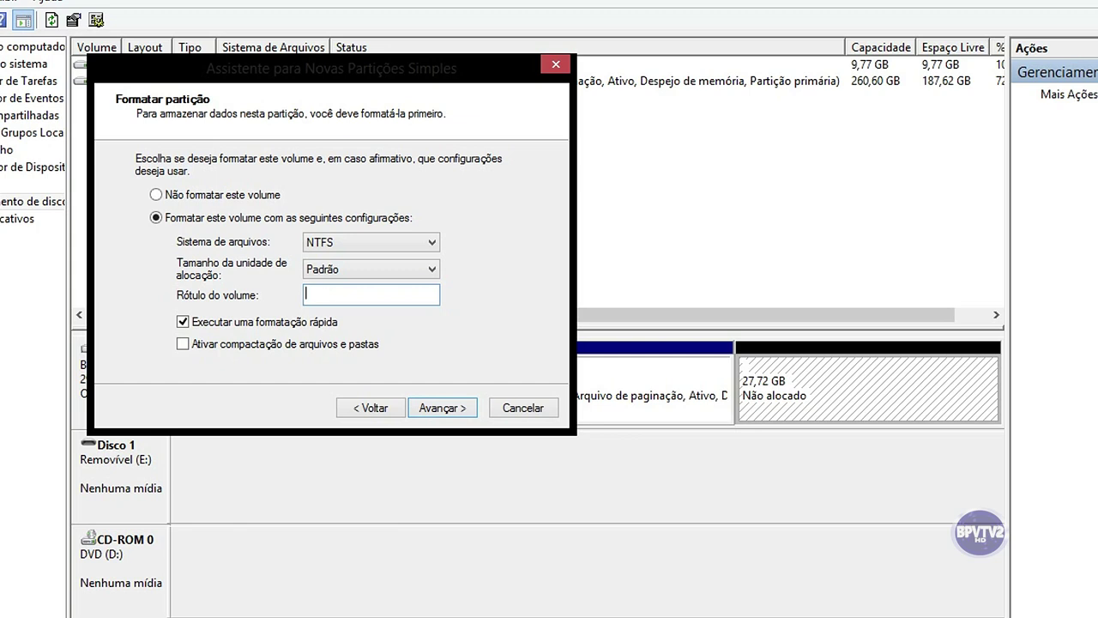
{"action": "type", "text": "teste"}
{"action": "key", "text": "Return"}
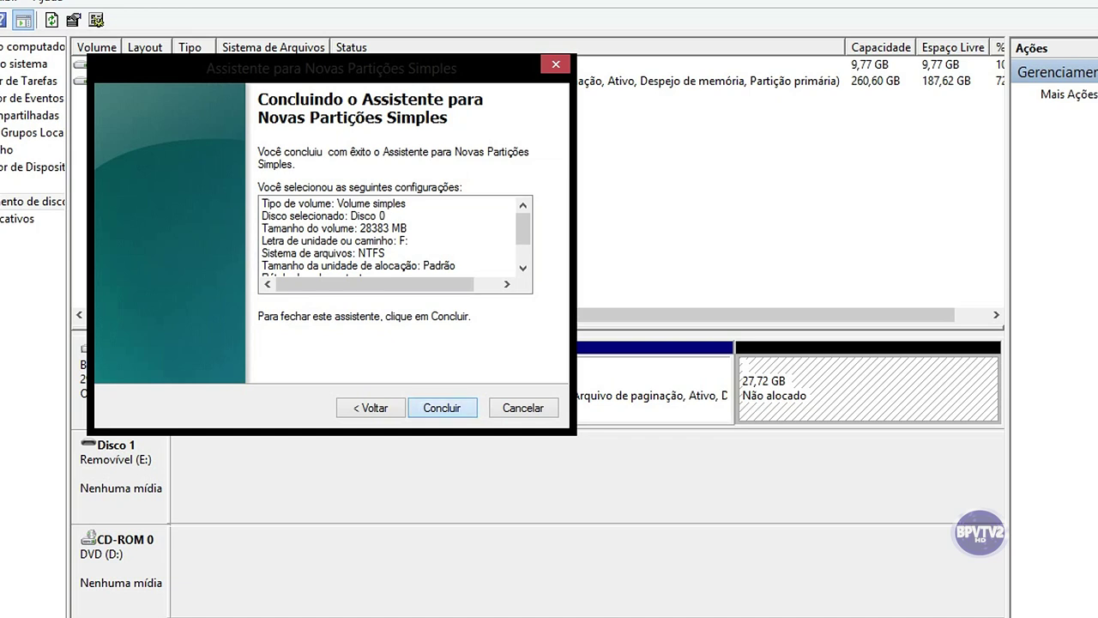
{"action": "key", "text": "Return"}
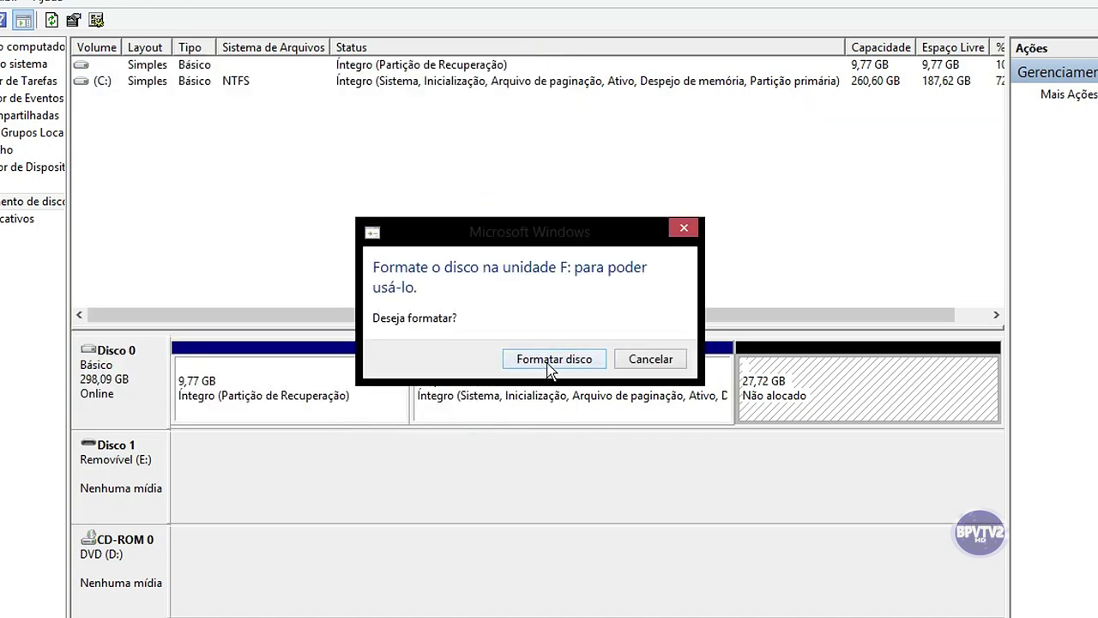
Quick-format drive F: as NTFS with 4096-byte allocation units and no volume label, and close the format dialog.
{"action": "left_click", "coordinate": [560, 357]}
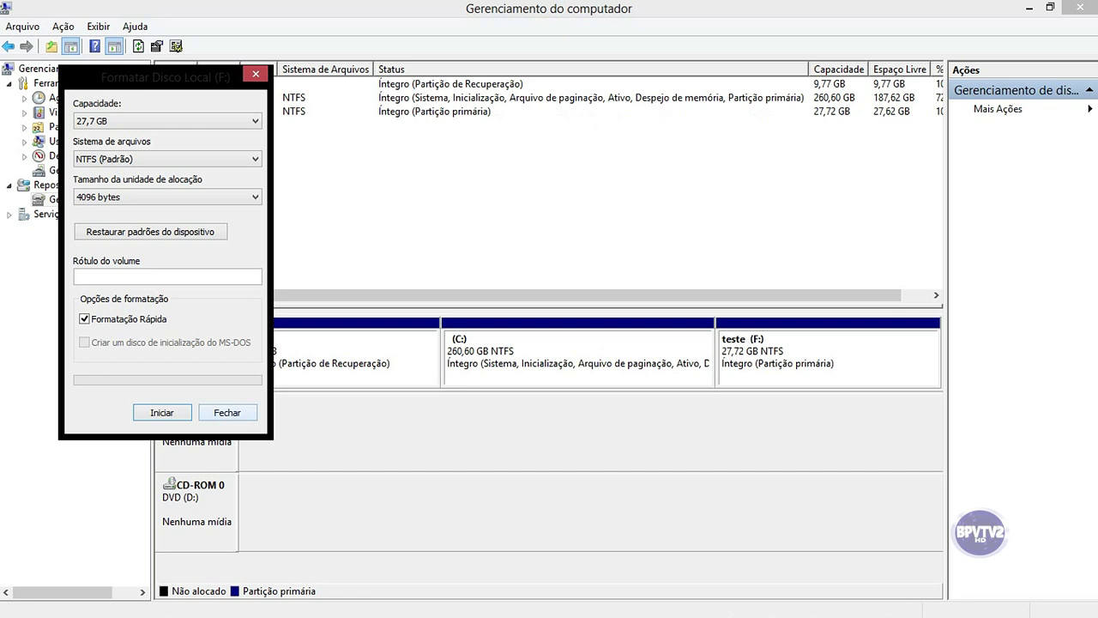
{"action": "key", "text": "Return"}
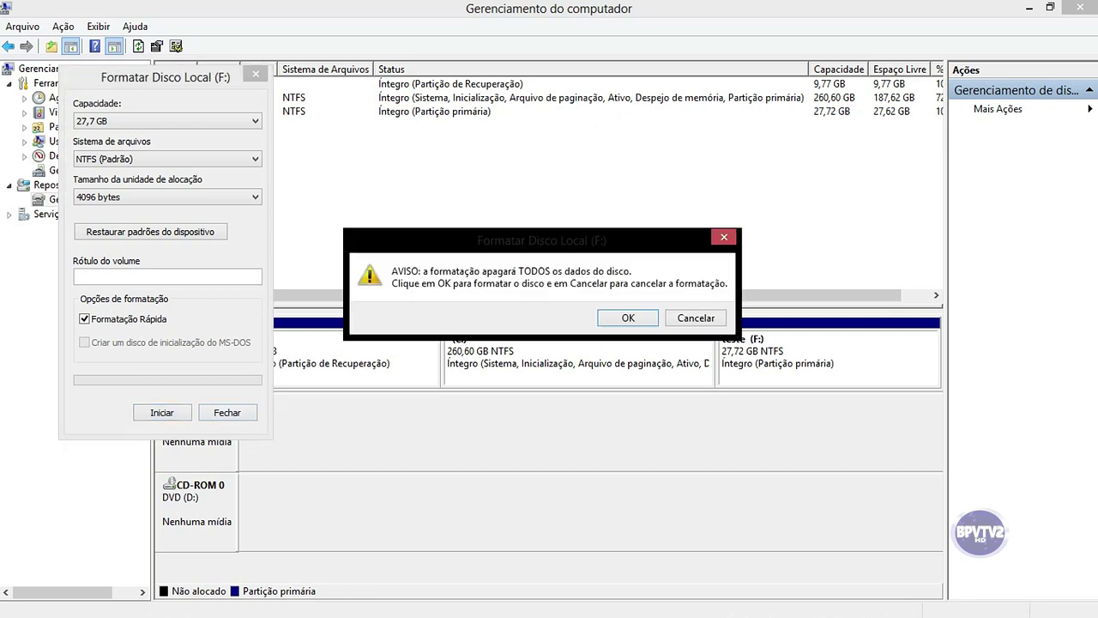
{"action": "key", "text": "Return"}
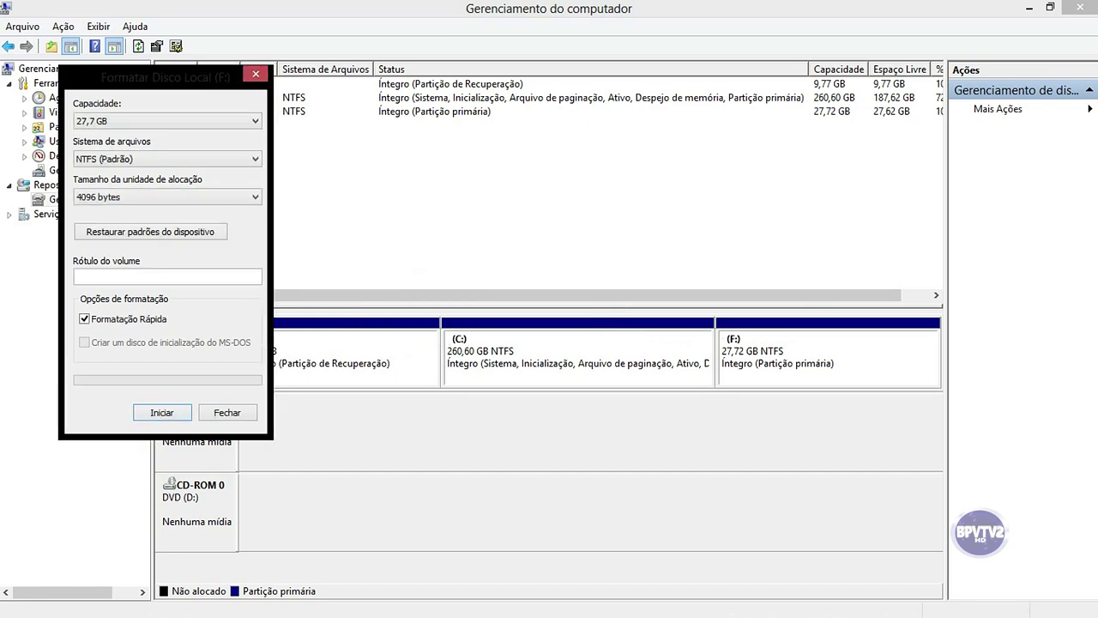
{"action": "left_click", "coordinate": [255, 75]}
Open a new File Explorer window and view the drives under Computador.
{"action": "mouse_move", "coordinate": [180, 611]}
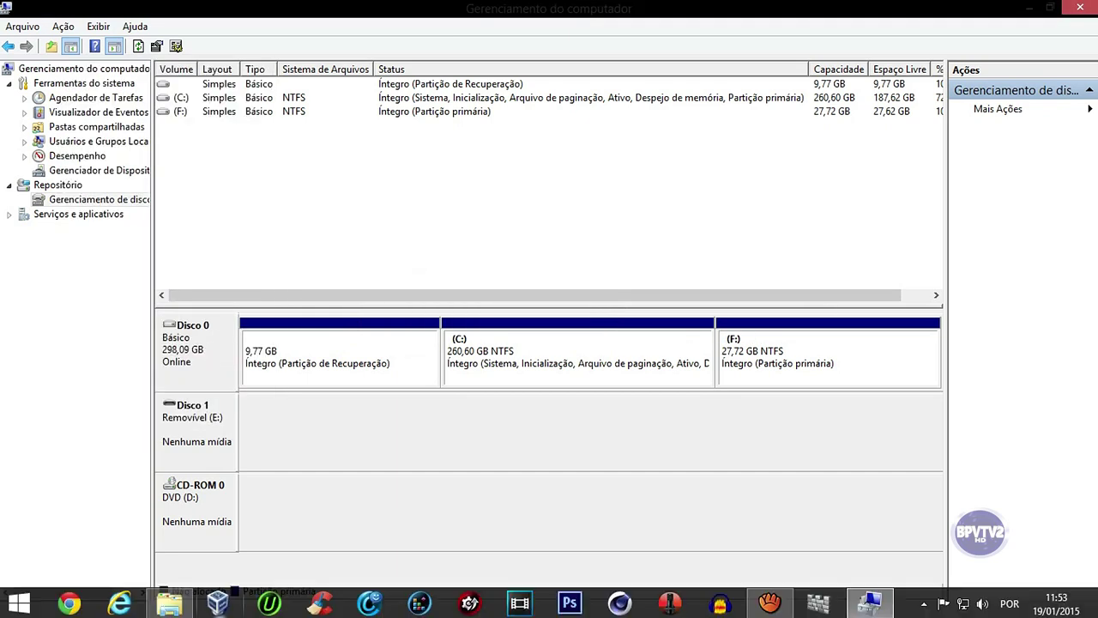
{"action": "right_click", "coordinate": [167, 607]}
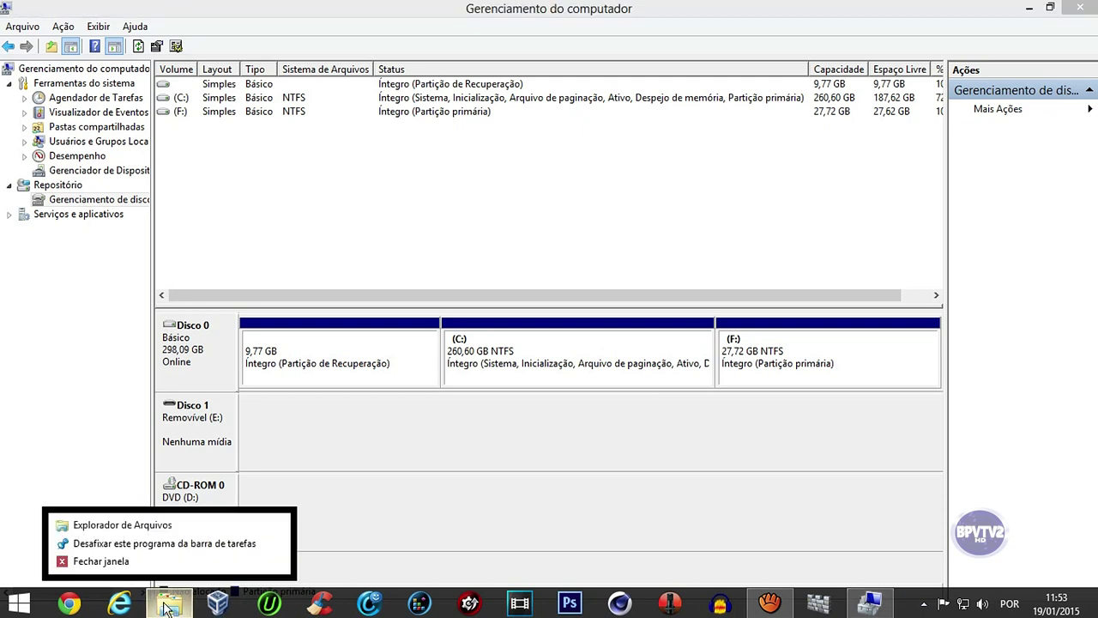
{"action": "left_click", "coordinate": [164, 525]}
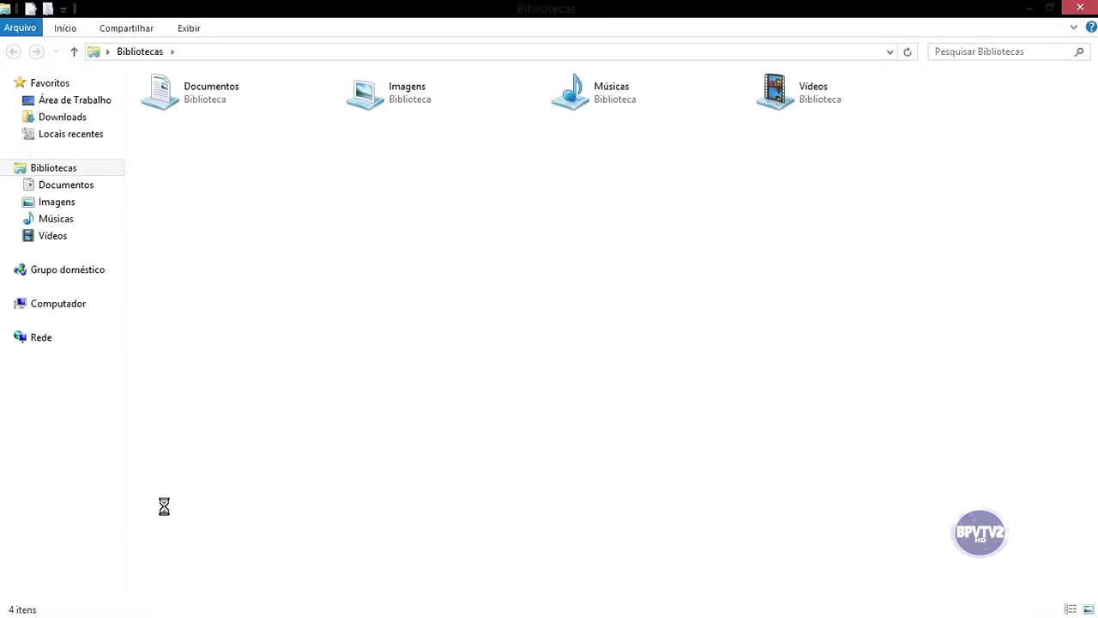
{"action": "left_click", "coordinate": [84, 307]}
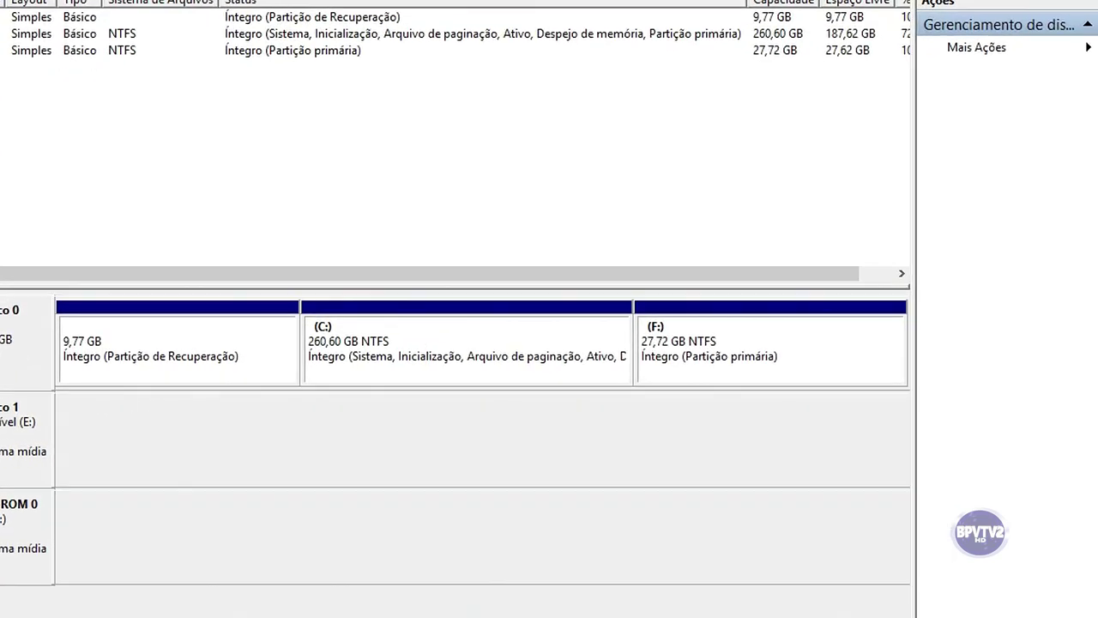
Delete the F: volume from Disk 0 in Disk Management, accepting the loss of its data.
{"action": "right_click", "coordinate": [790, 349]}
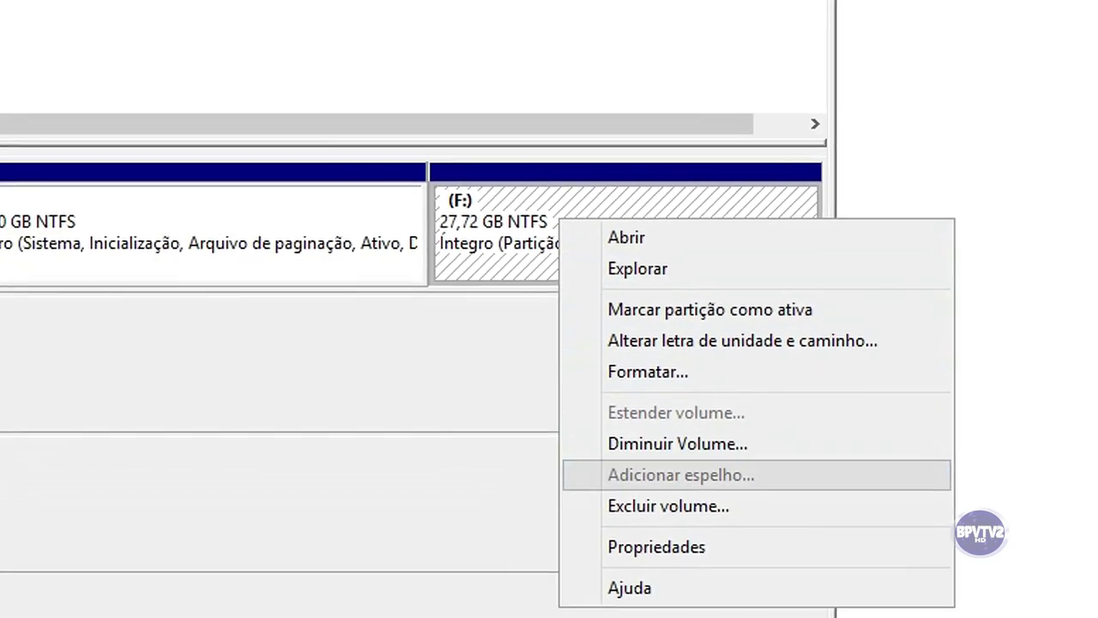
{"action": "left_click", "coordinate": [682, 491]}
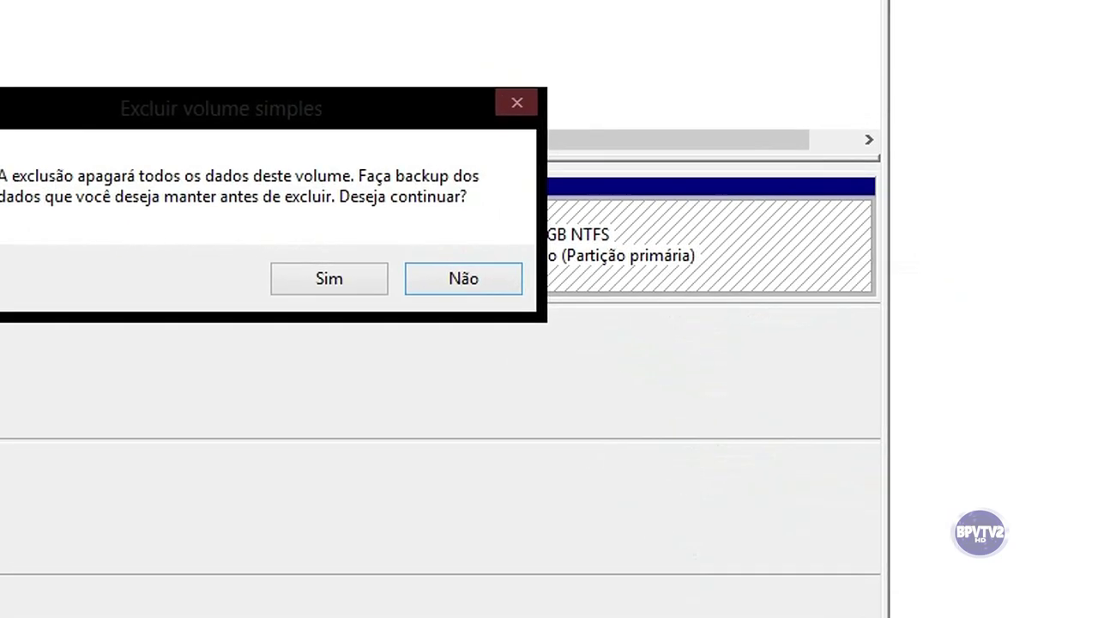
{"action": "key", "text": "Return"}
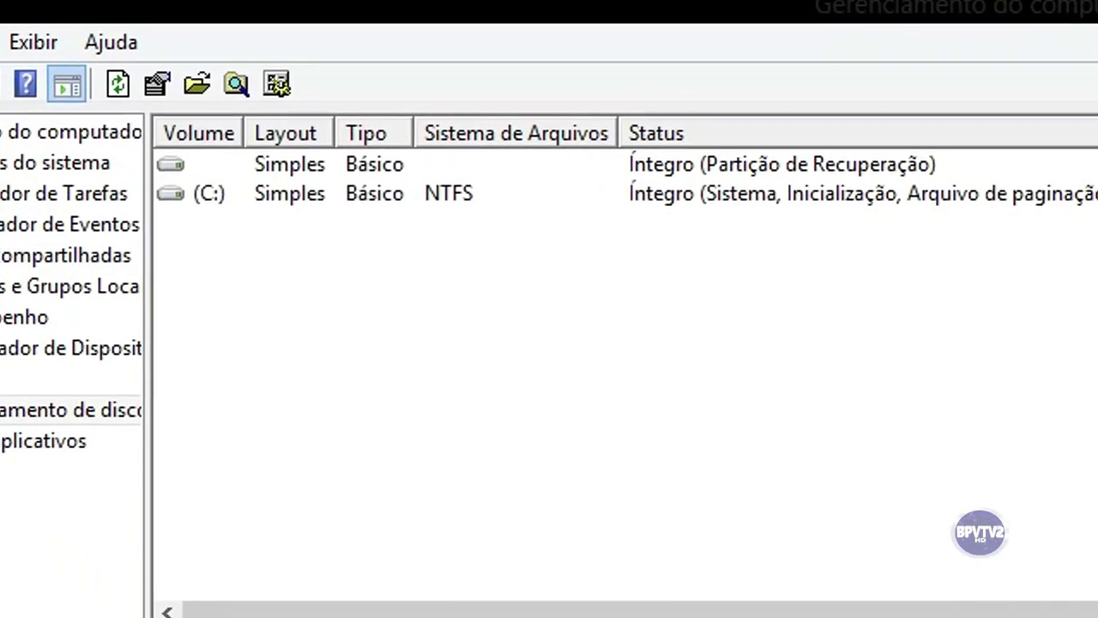
Extend the C: volume with the 28383 MB of unallocated space on Disk 0.
{"action": "left_click", "coordinate": [218, 196]}
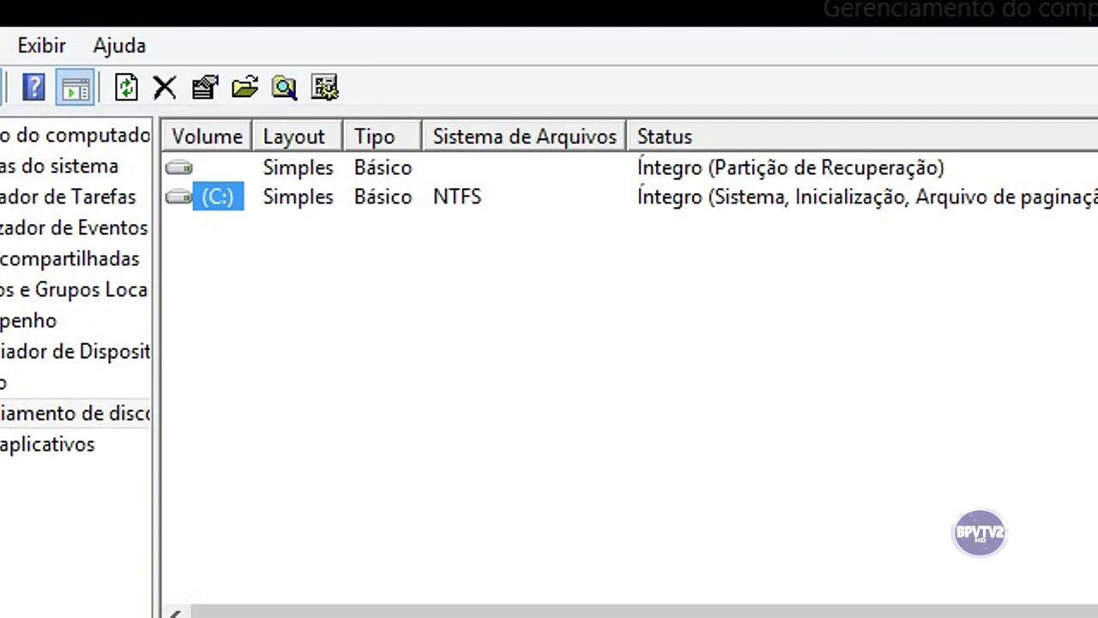
{"action": "right_click", "coordinate": [219, 196]}
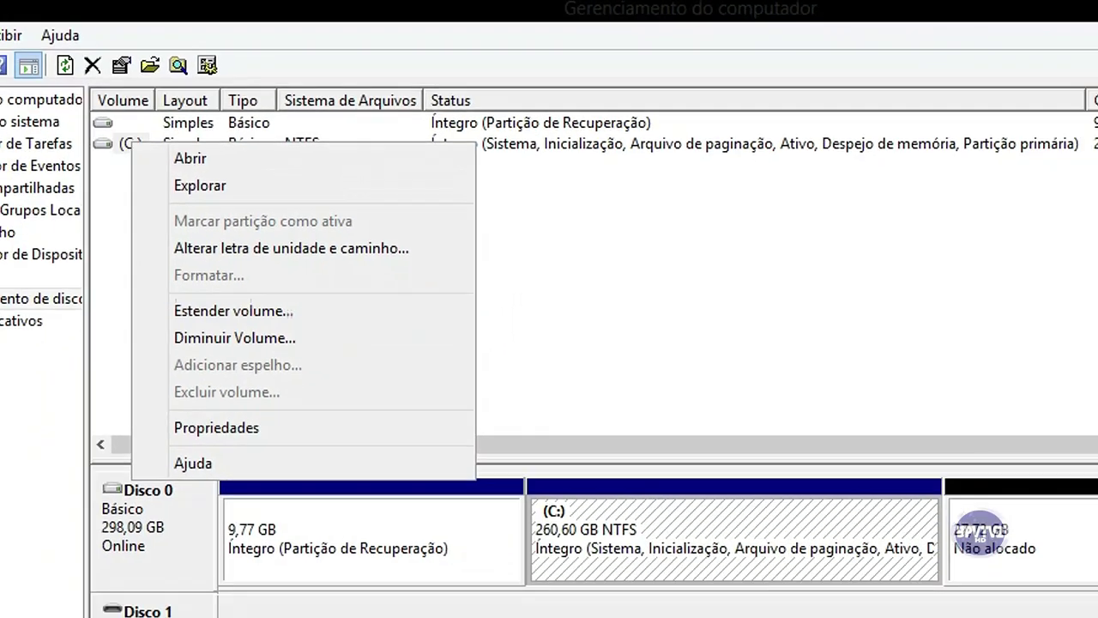
{"action": "left_click", "coordinate": [216, 430]}
{"action": "key", "text": "Return"}
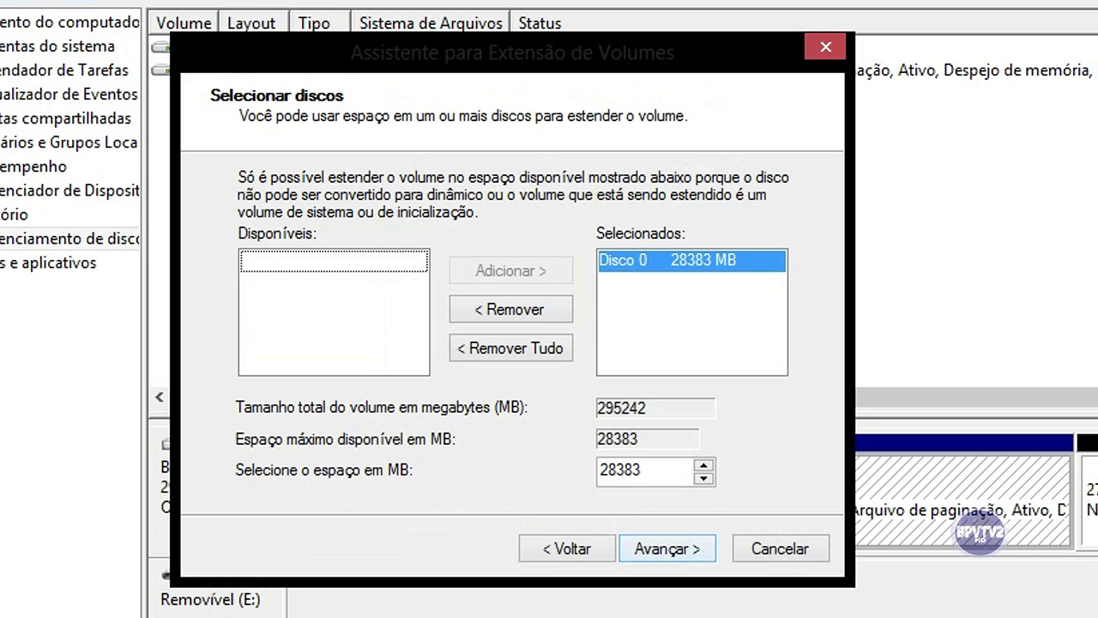
{"action": "key", "text": "Return"}
{"action": "key", "text": "Return"}
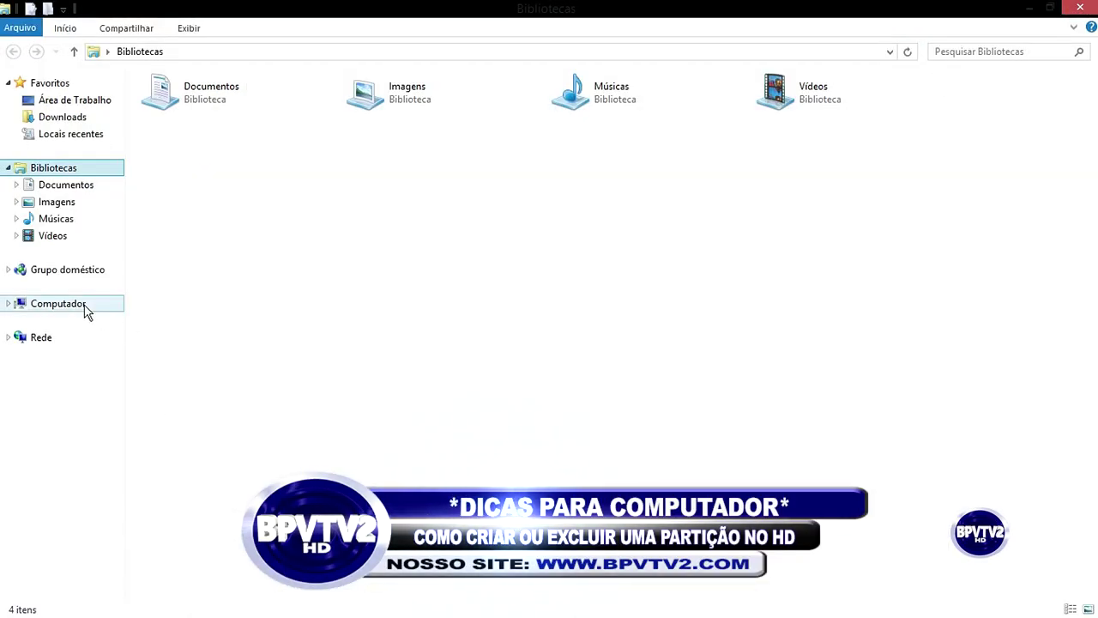
Check the capacity of the C: drive under Computador in File Explorer.
{"action": "left_click", "coordinate": [84, 309]}
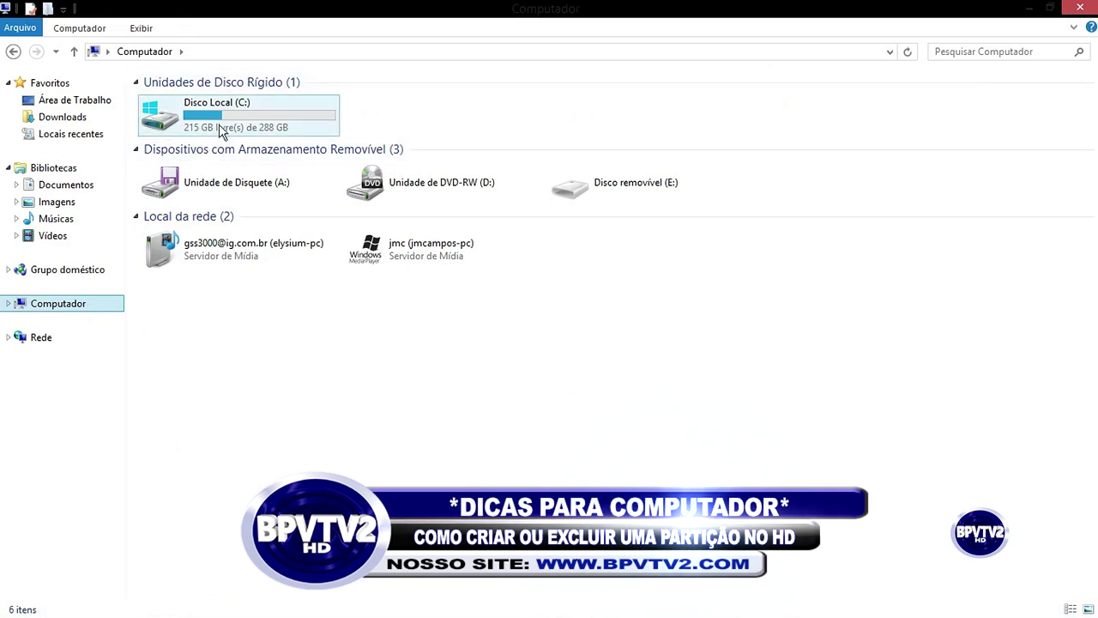